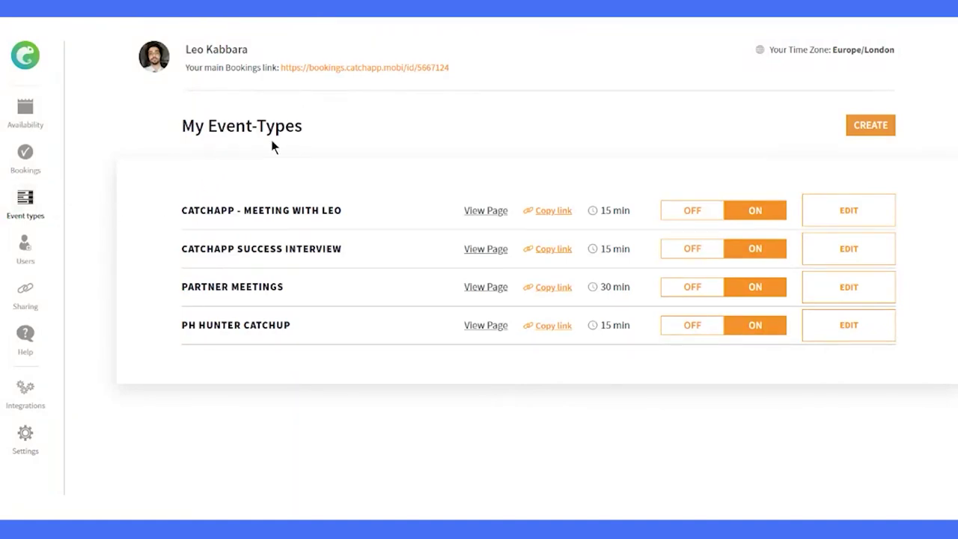
Step: Create a new event type and name the appointment "Appointment with" followed by the host's first name
click(872, 127)
click(418, 265)
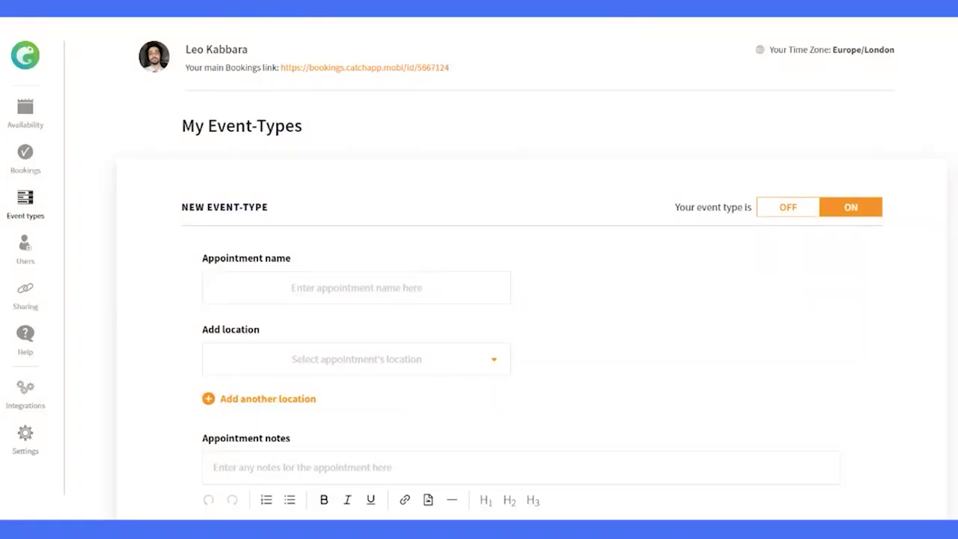
click(410, 282)
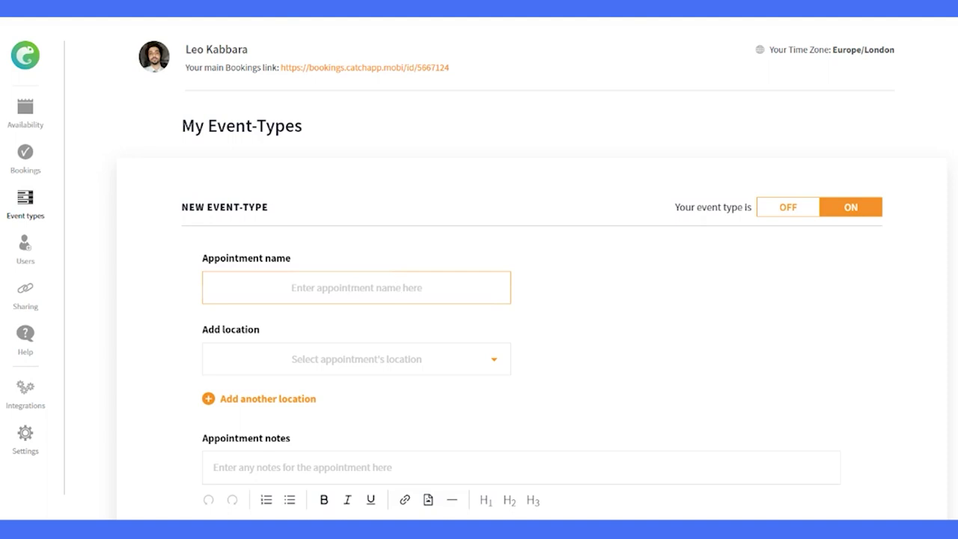
text(Appoint)
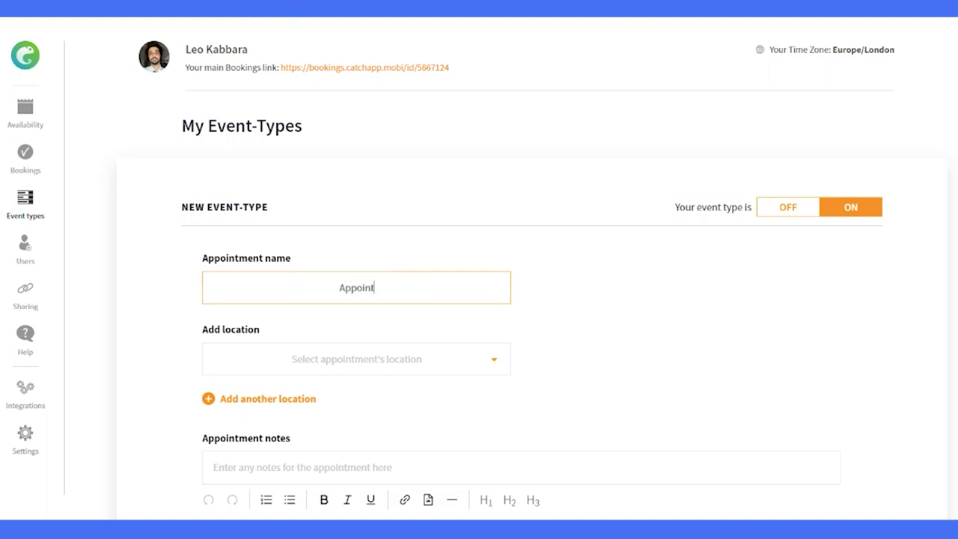
text(ment )
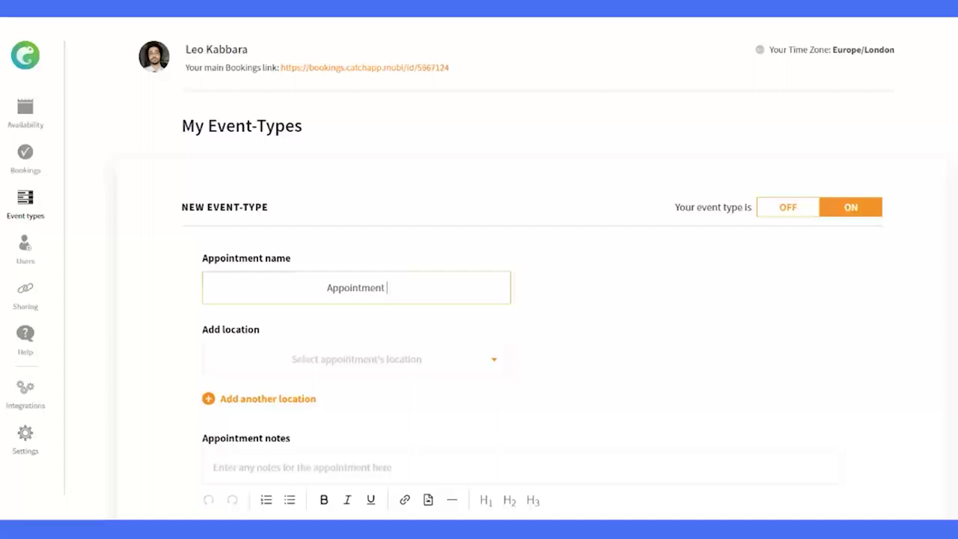
text(with)
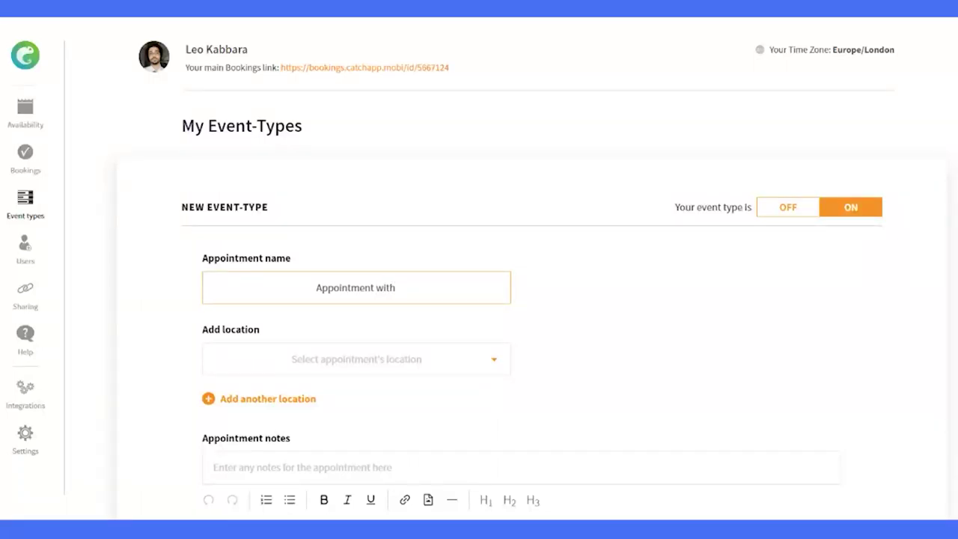
text( Leo)
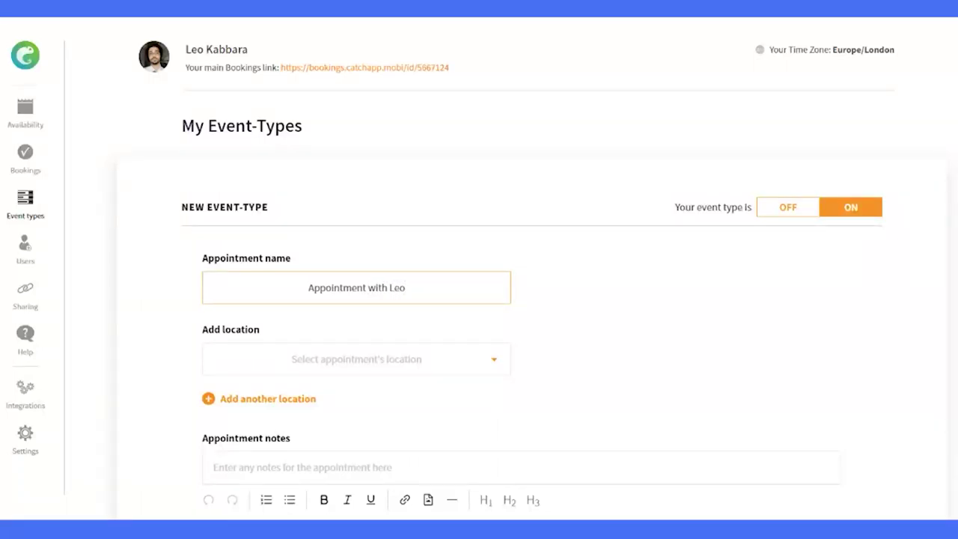
click(449, 316)
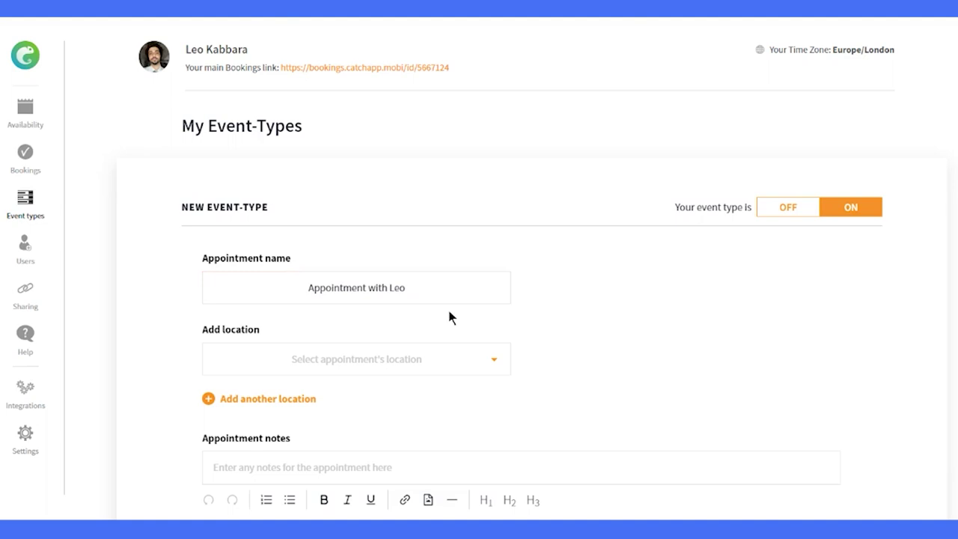
Step: Choose Custom location as the appointment's location and start entering its location name
scroll(449, 316, down, 1)
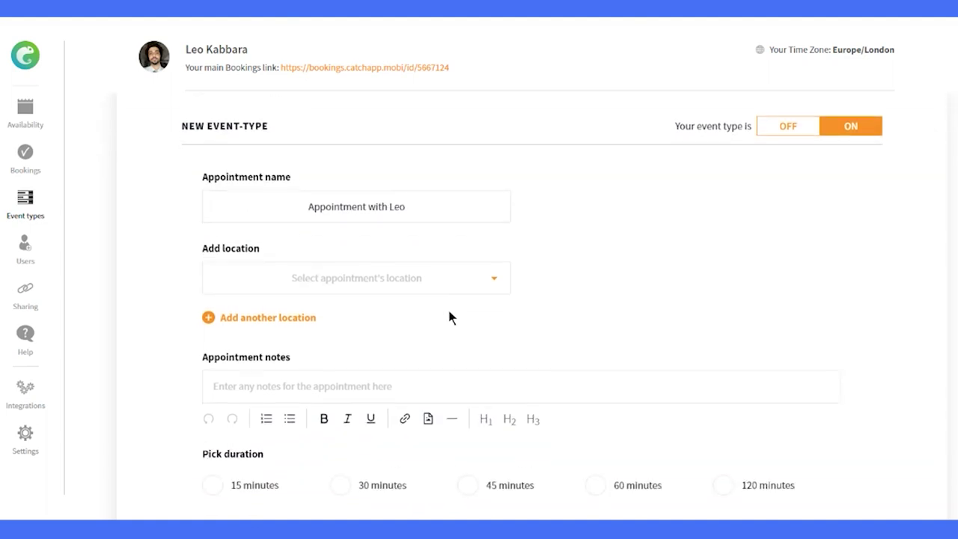
click(390, 290)
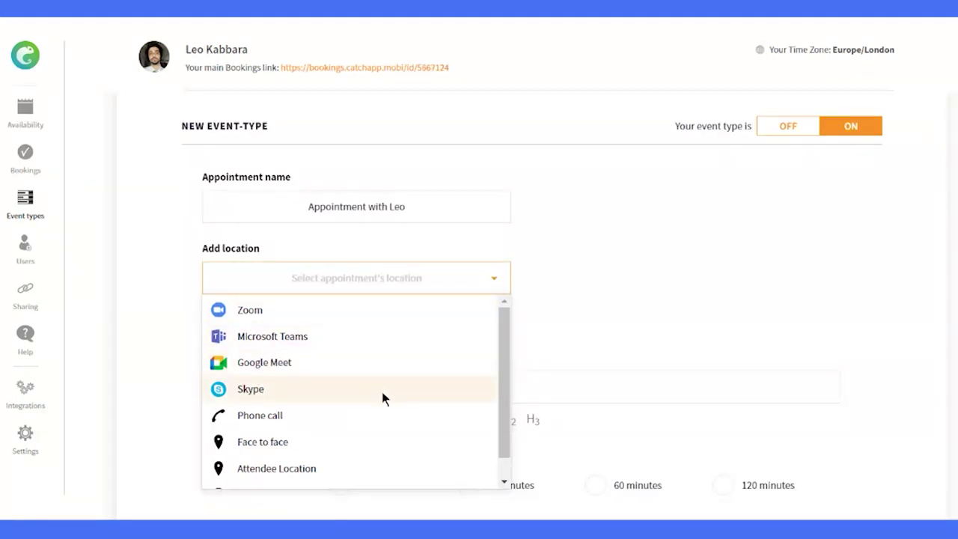
scroll(381, 391, down, 1)
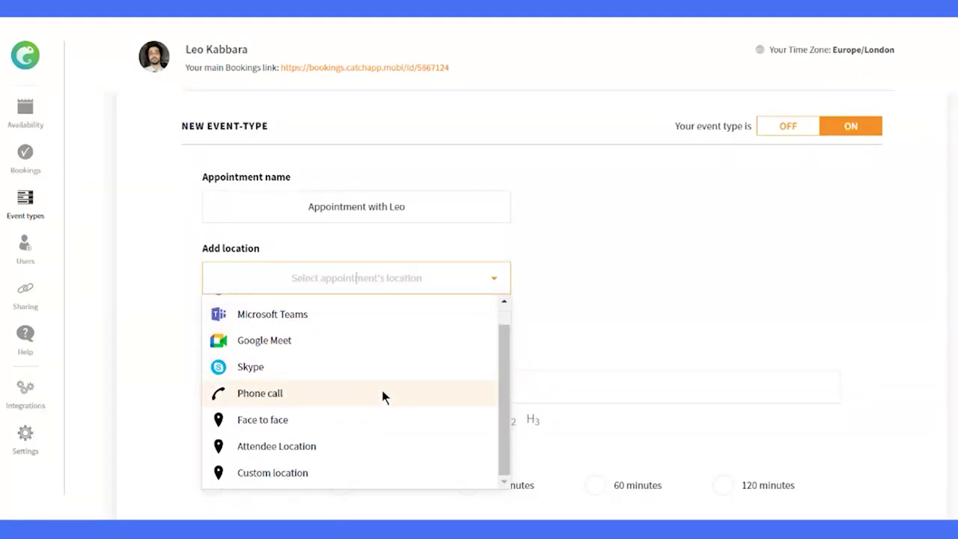
click(392, 470)
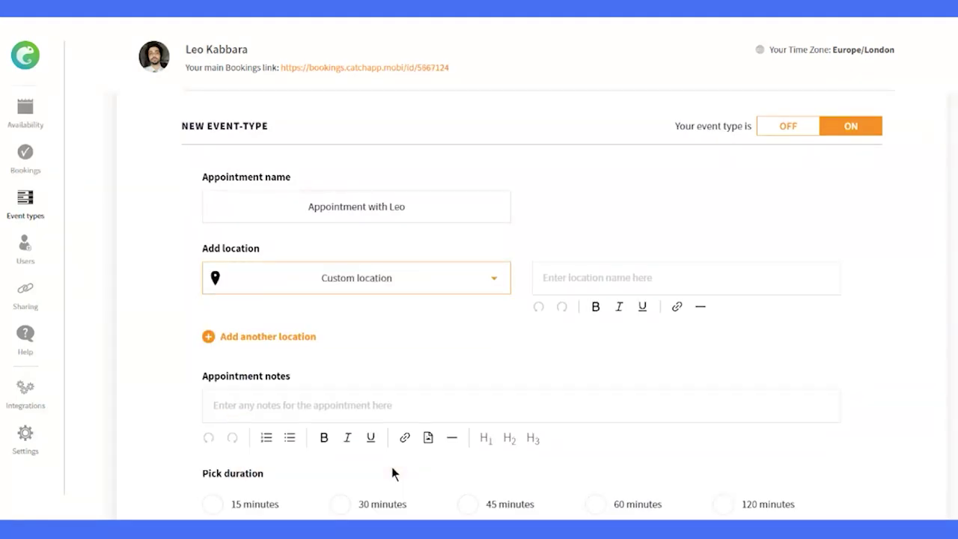
click(609, 272)
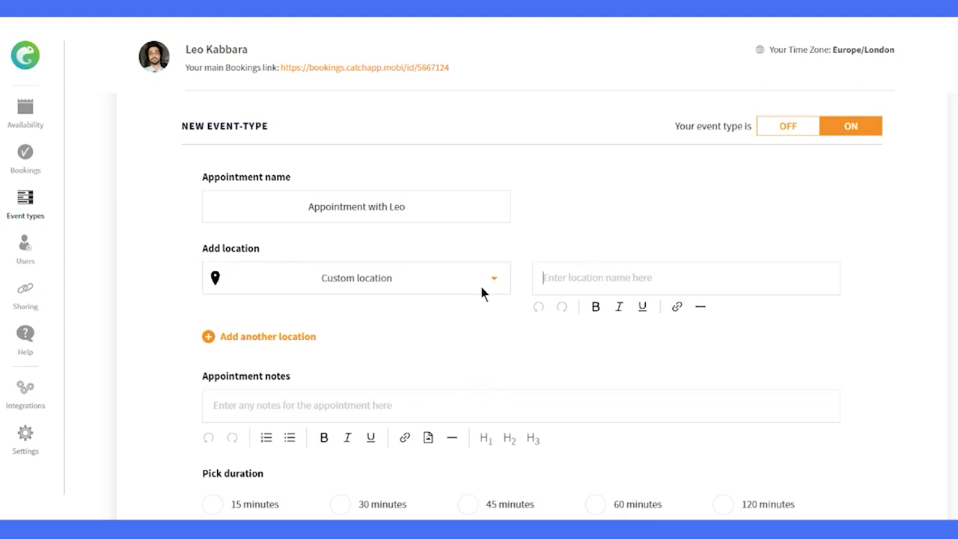
Step: Set the appointment's location to Zoom
click(438, 282)
click(430, 324)
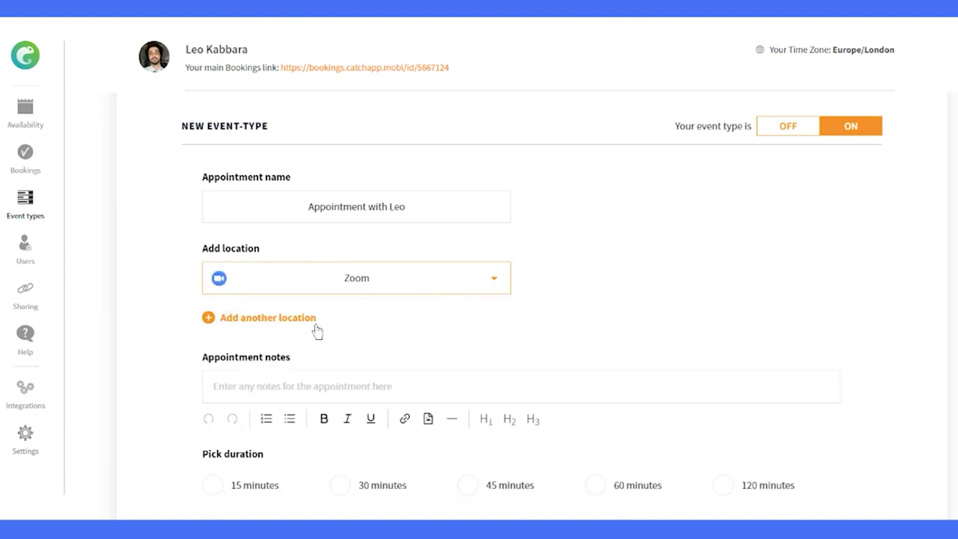
Step: Enter the appointment note "Please book here" and make the words "book here" bold
scroll(319, 344, down, 1)
click(341, 306)
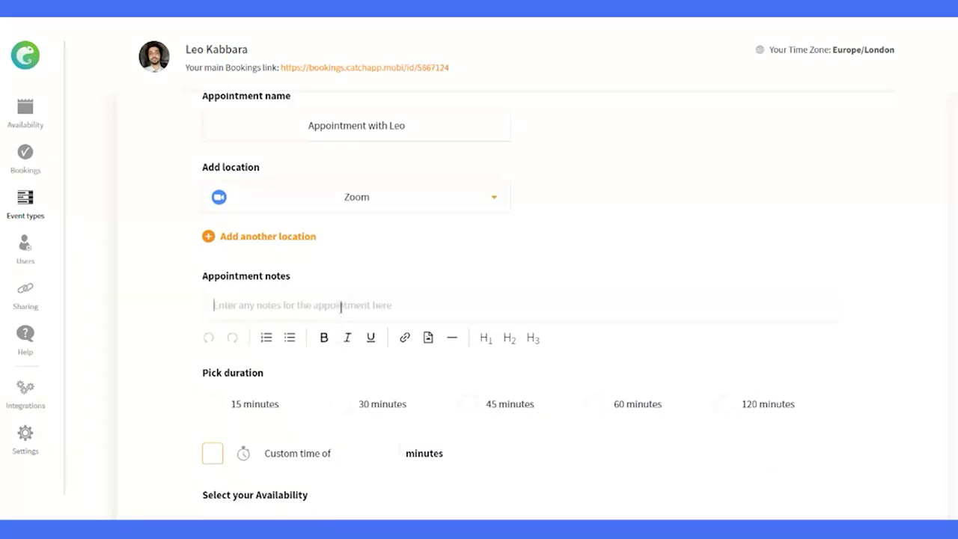
text(P)
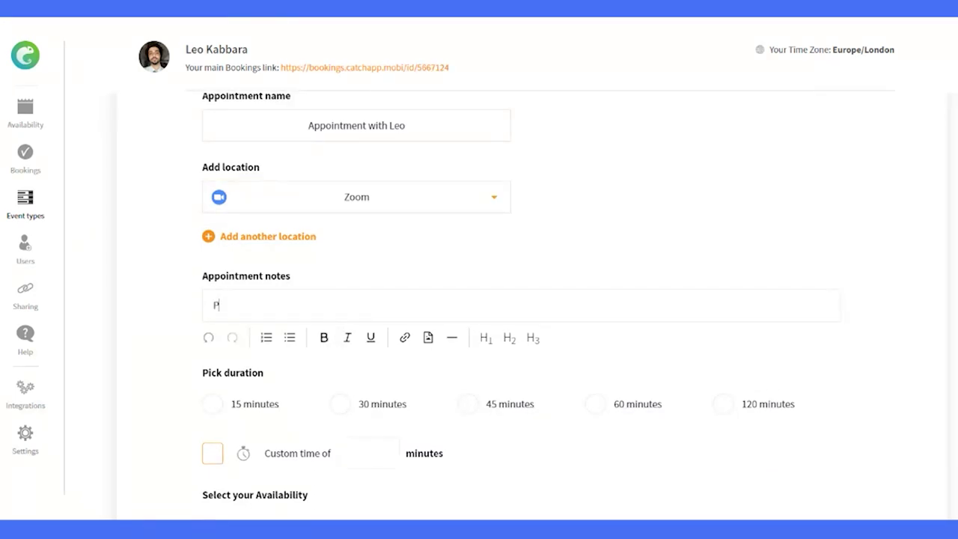
text(lease book here)
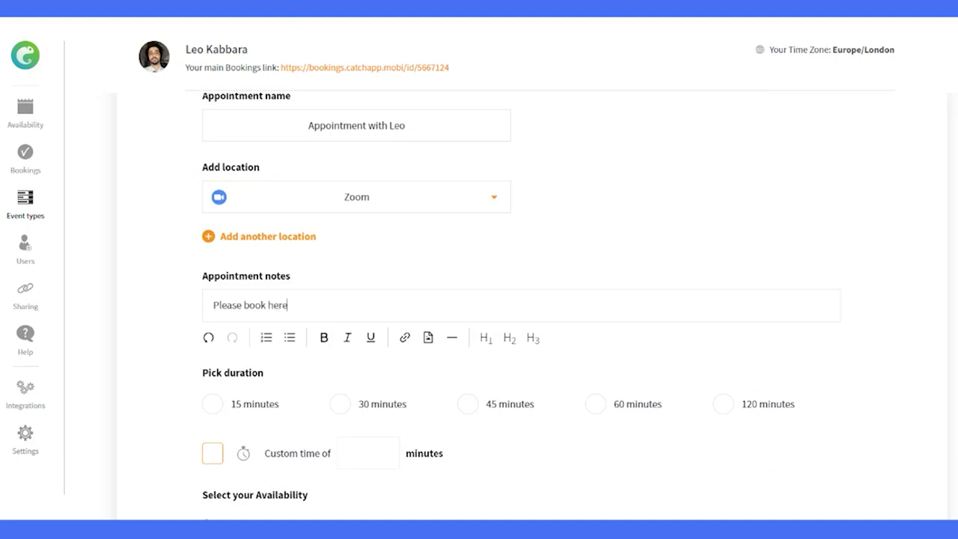
drag(315, 312, 244, 305)
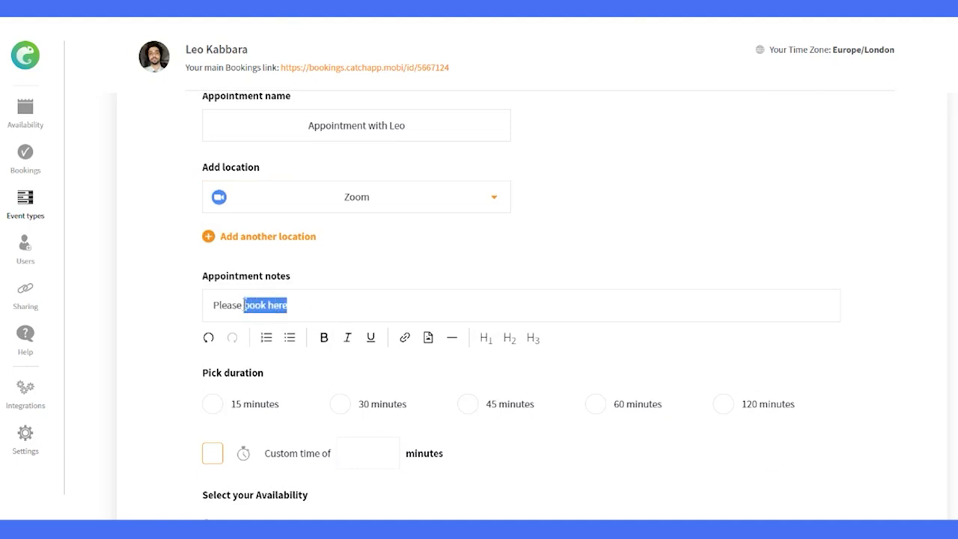
click(325, 345)
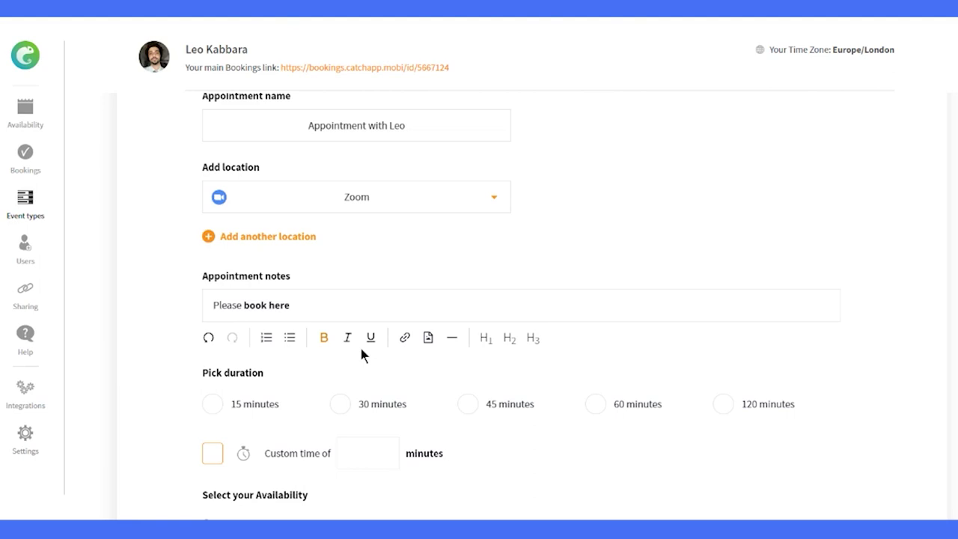
Step: Pick a duration of 15 minutes and mark Monday through Friday as available days
scroll(310, 355, down, 1)
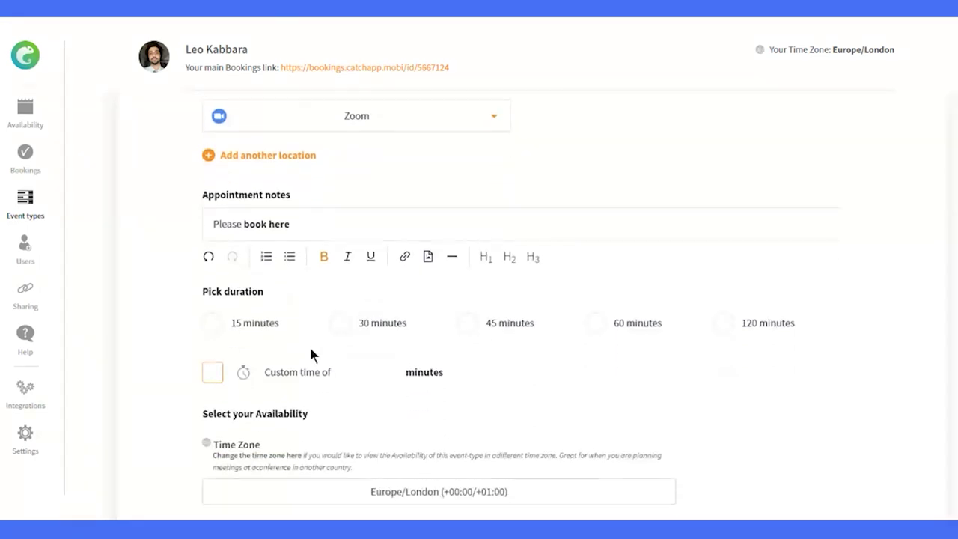
click(220, 326)
scroll(315, 324, down, 3)
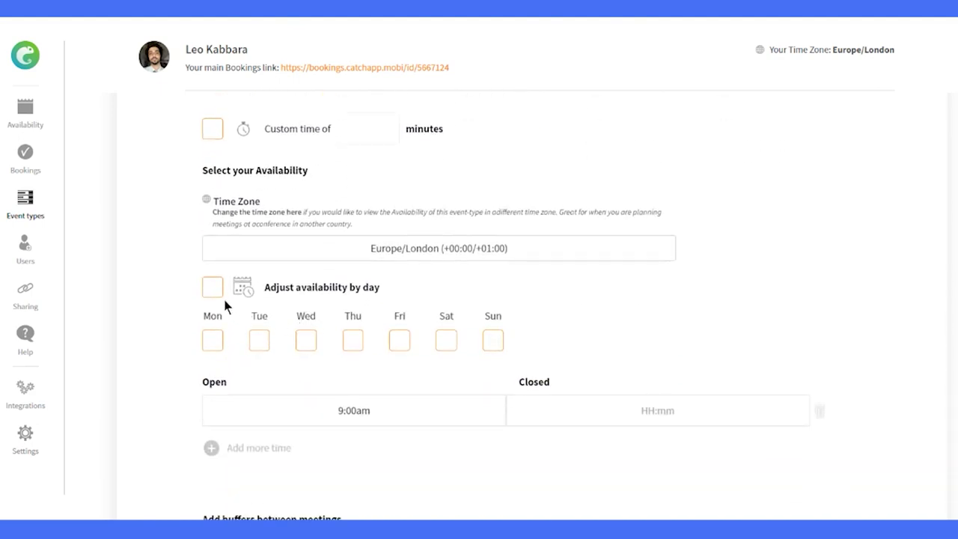
click(213, 343)
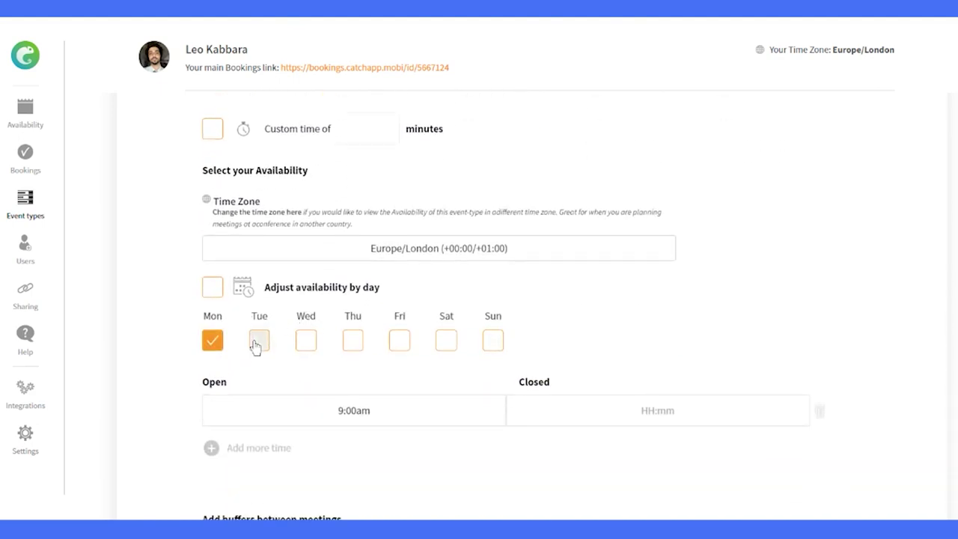
click(305, 341)
click(353, 341)
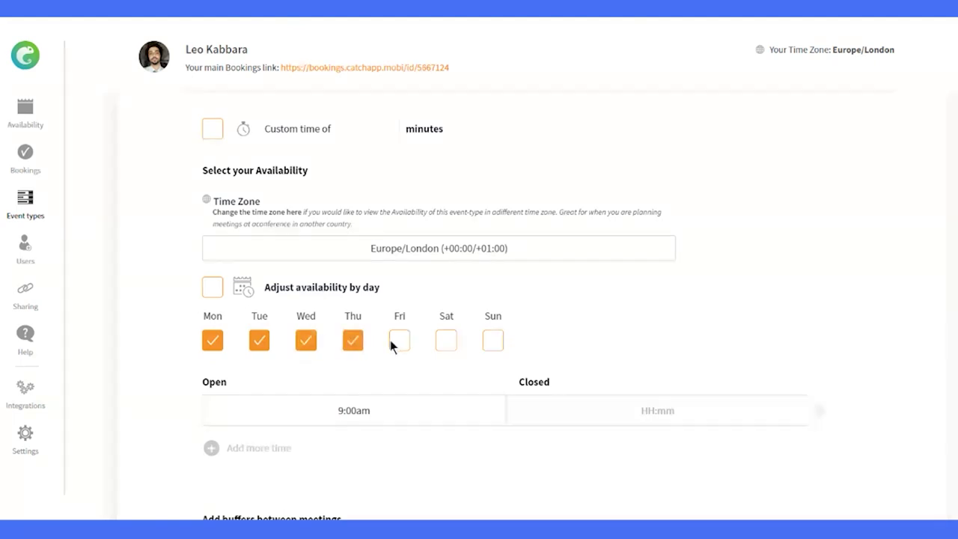
click(397, 343)
Step: Set the closing time of the first availability period to 3:00pm
click(545, 398)
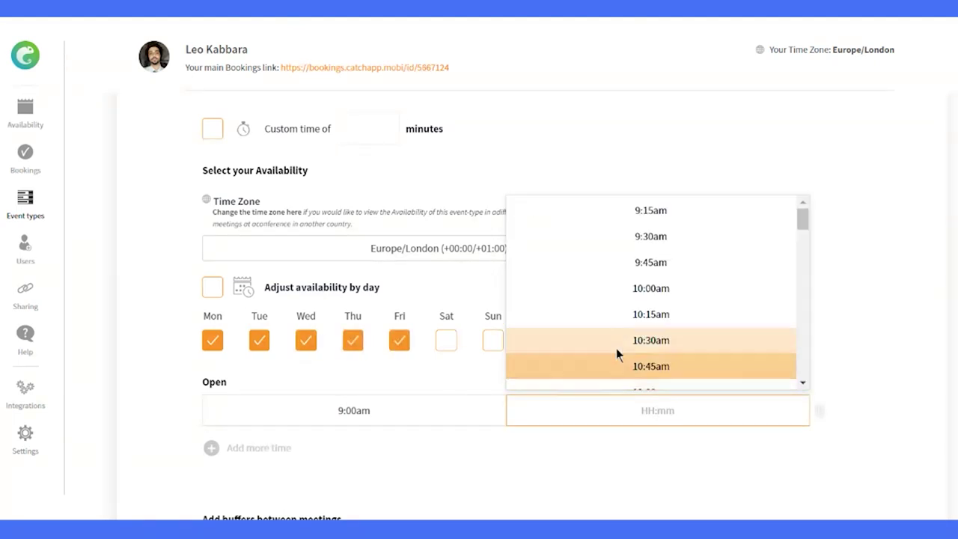
scroll(615, 346, down, 5)
click(614, 322)
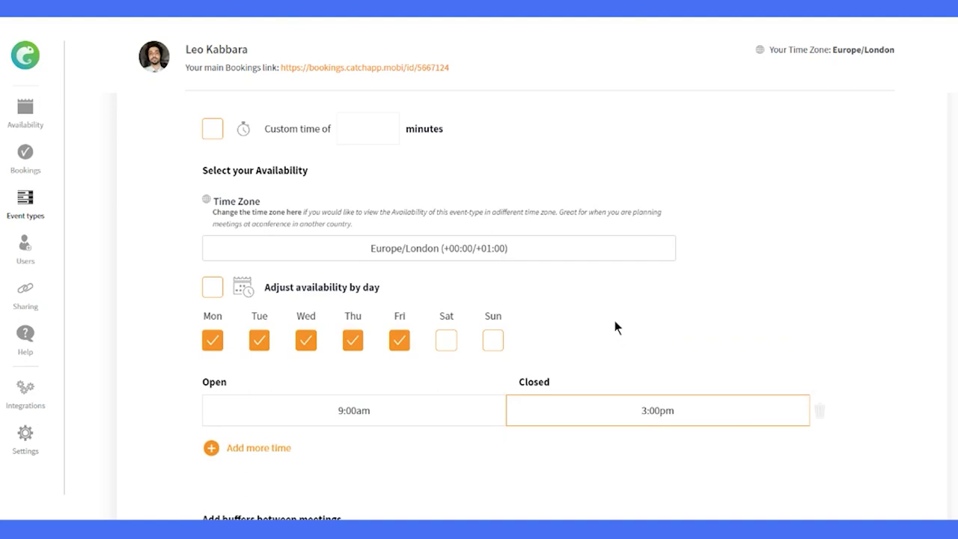
Step: Add a second availability period that opens at 5:00pm and closes at 7:00pm, leaving no extra period below it
scroll(615, 322, down, 2)
click(258, 370)
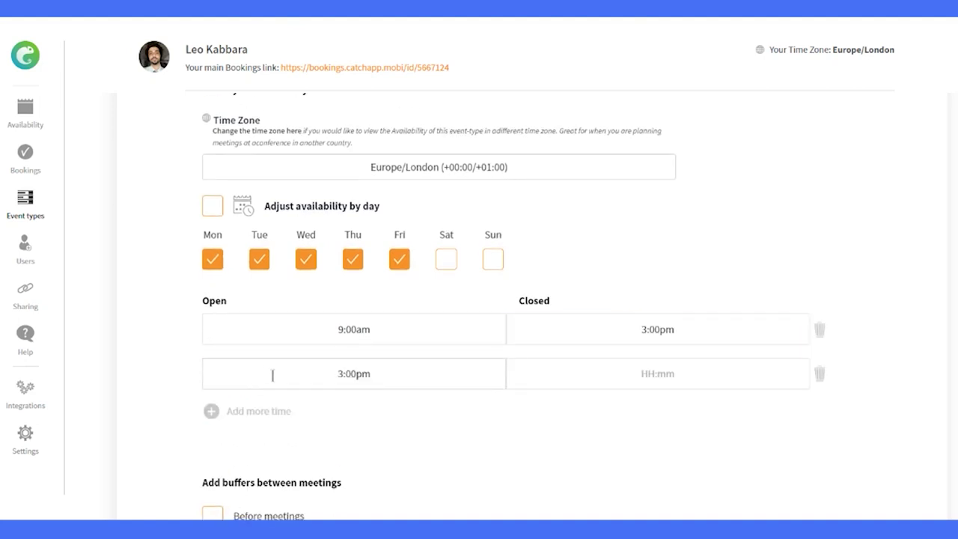
click(318, 378)
scroll(341, 432, down, 3)
click(352, 453)
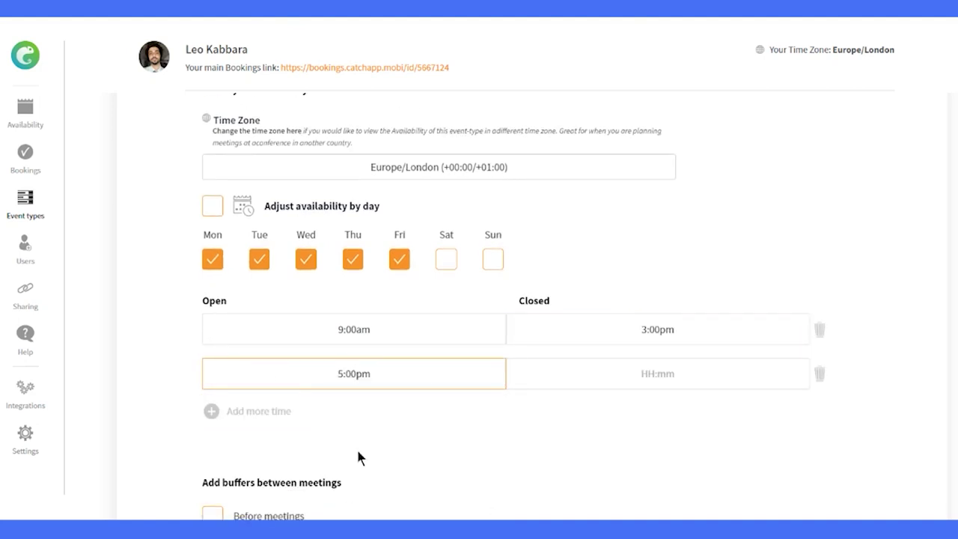
click(629, 382)
scroll(655, 439, down, 3)
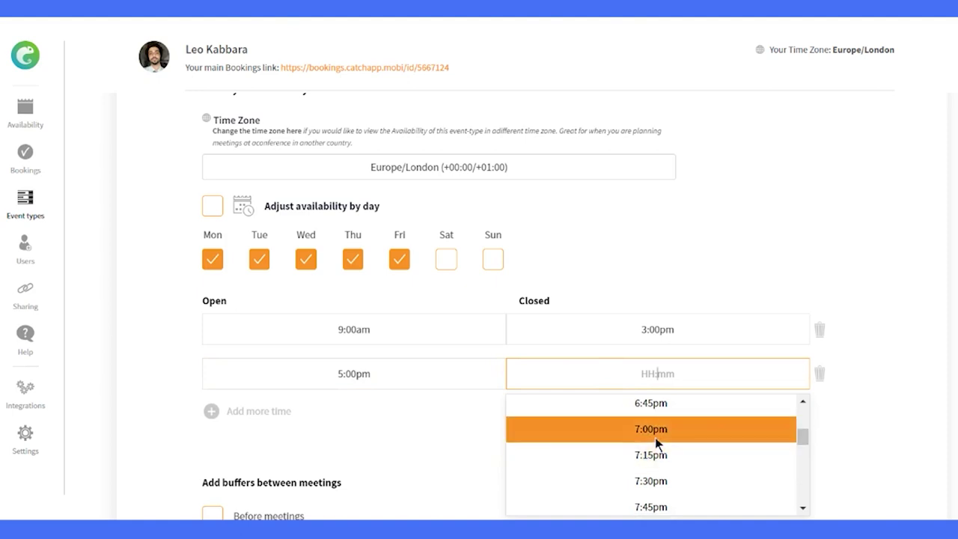
click(655, 437)
click(560, 410)
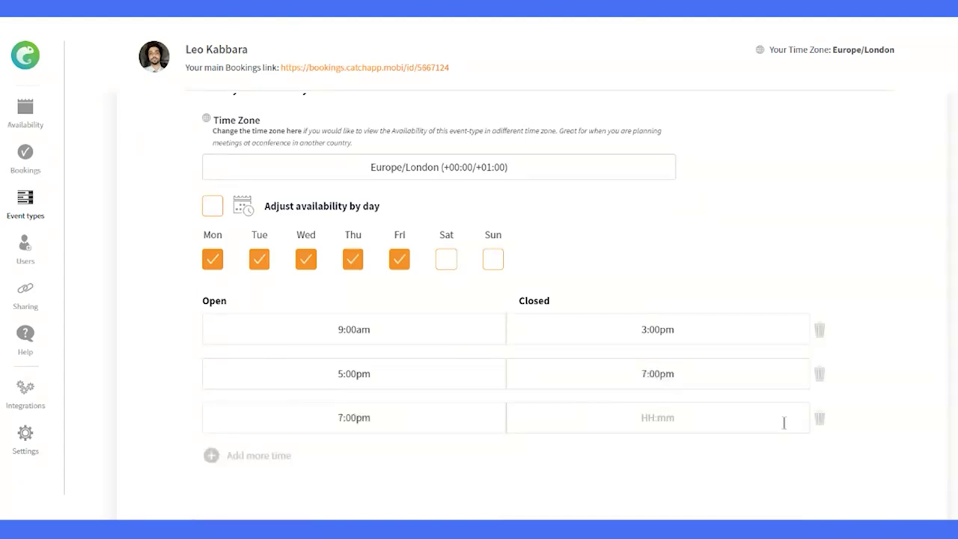
click(819, 419)
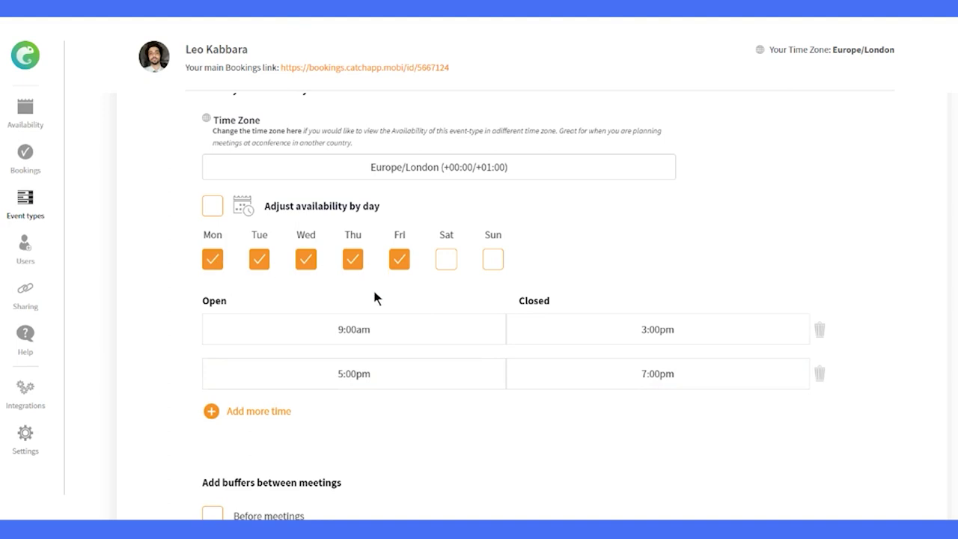
Step: Adjust availability by day, removing Monday's 9:00am to 3:00pm period and Tuesday's 5:00pm to 7:00pm period
click(211, 207)
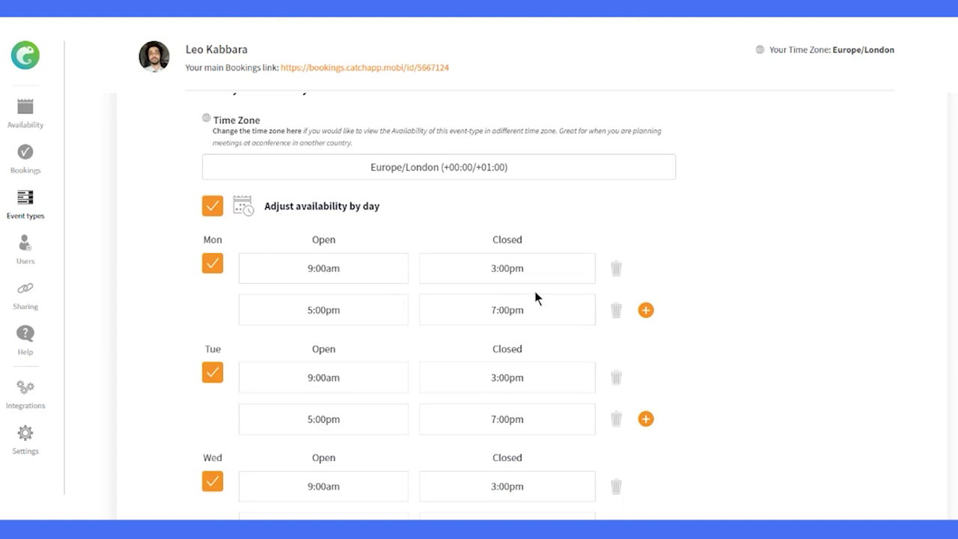
click(616, 271)
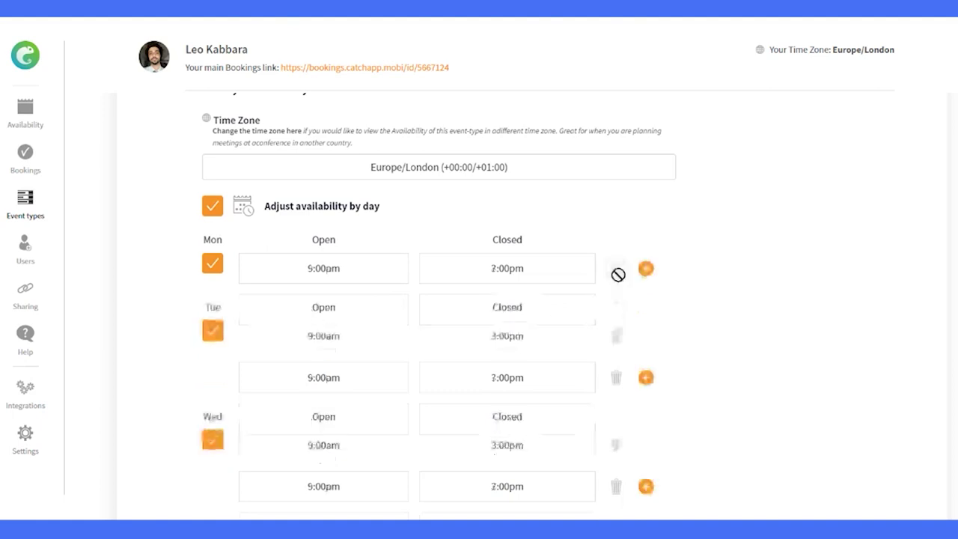
click(616, 376)
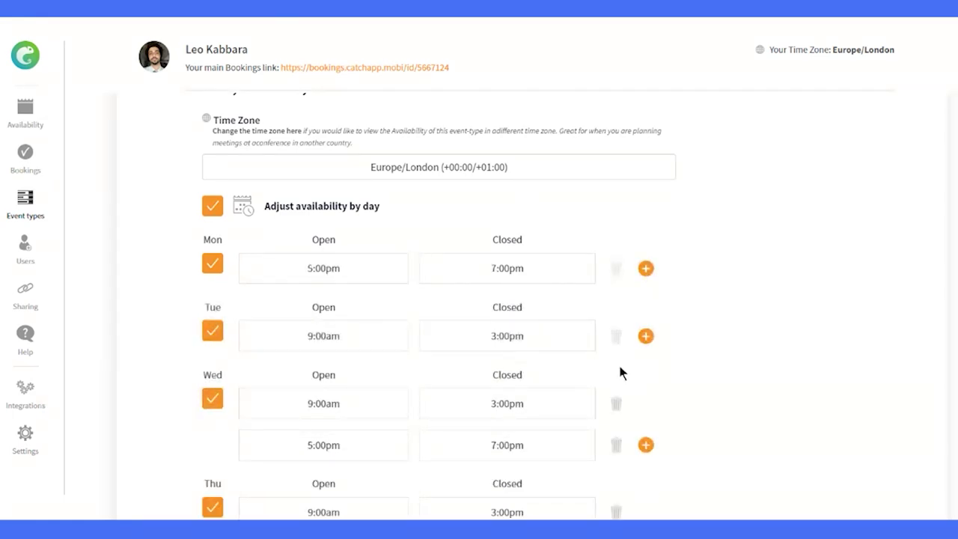
Step: Add a buffer of 5 minutes before meetings
scroll(620, 350, down, 6)
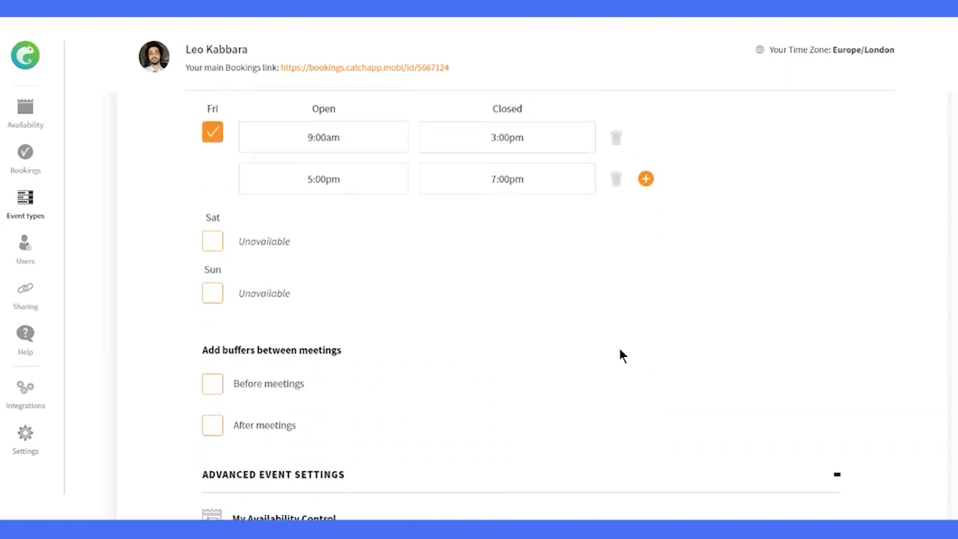
scroll(619, 355, down, 1)
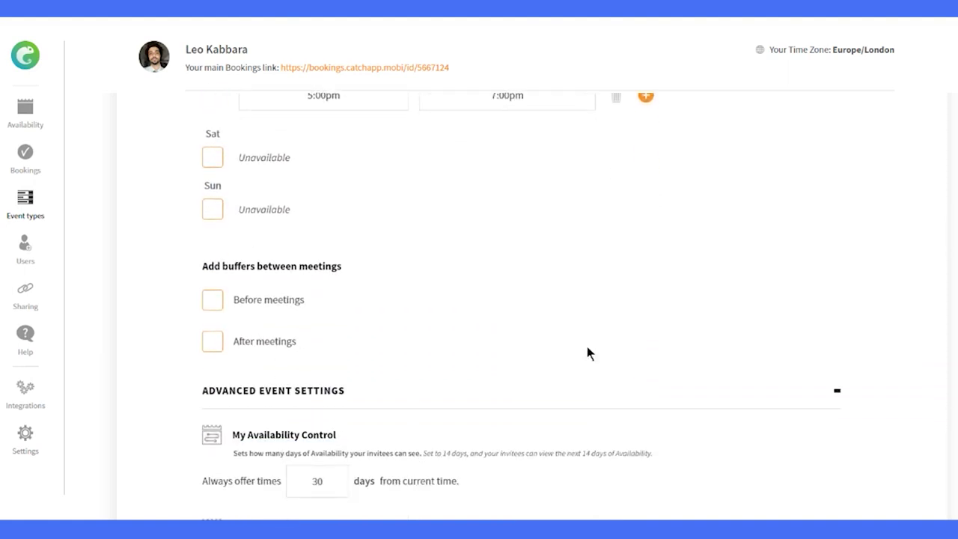
click(215, 307)
double_click(248, 328)
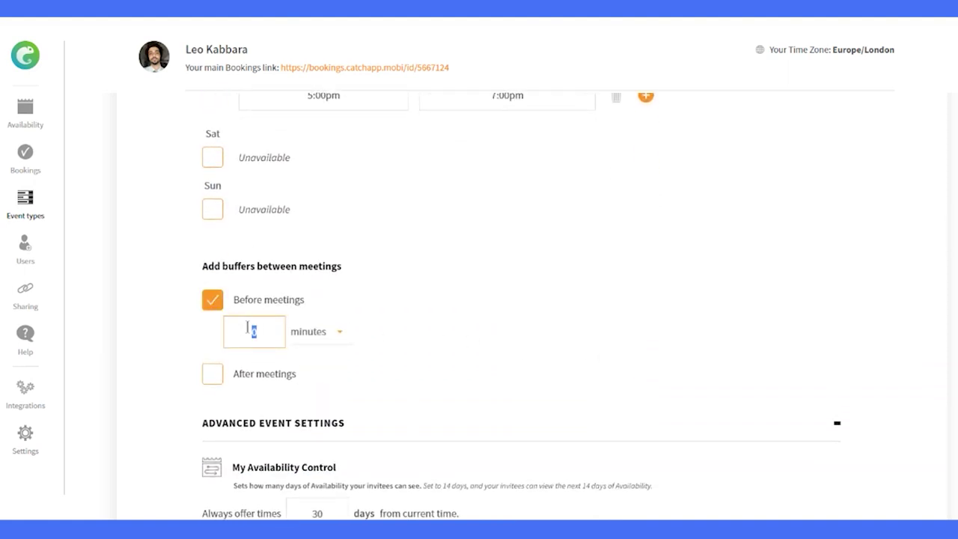
text(5)
Step: Add a buffer after meetings, with its unit set to hours and its length to 1
click(214, 374)
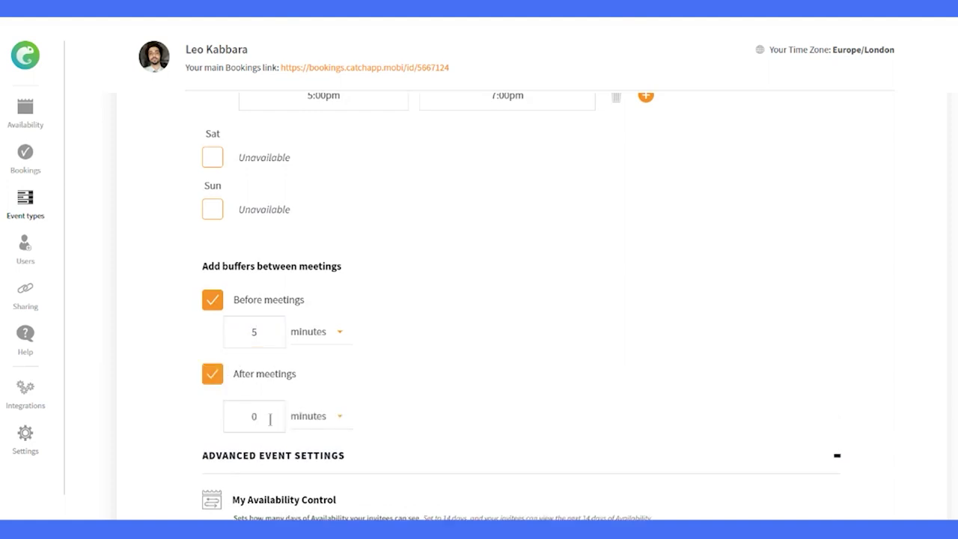
click(305, 425)
click(296, 431)
double_click(235, 408)
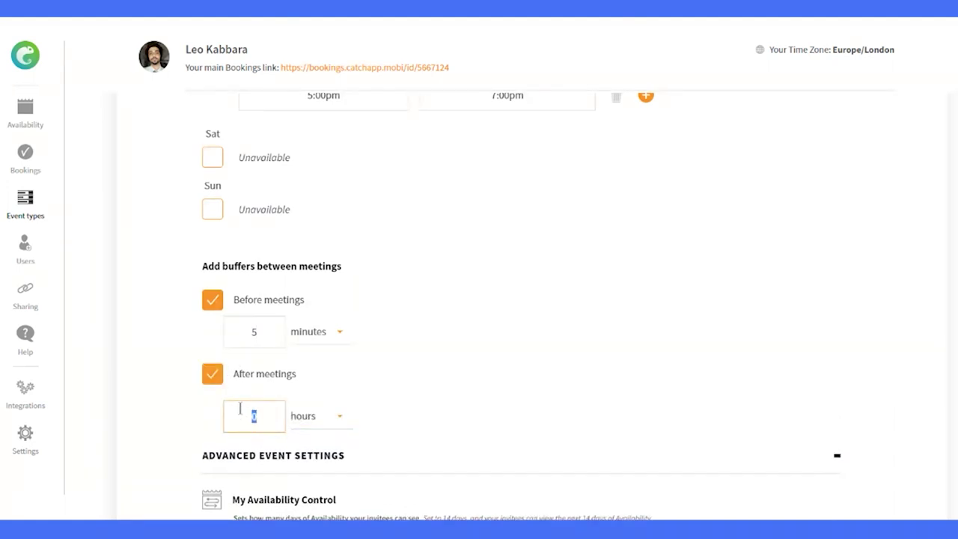
text(1)
click(374, 417)
Step: Set My Availability Control to always offer times 180 days from the current time
scroll(377, 410, down, 4)
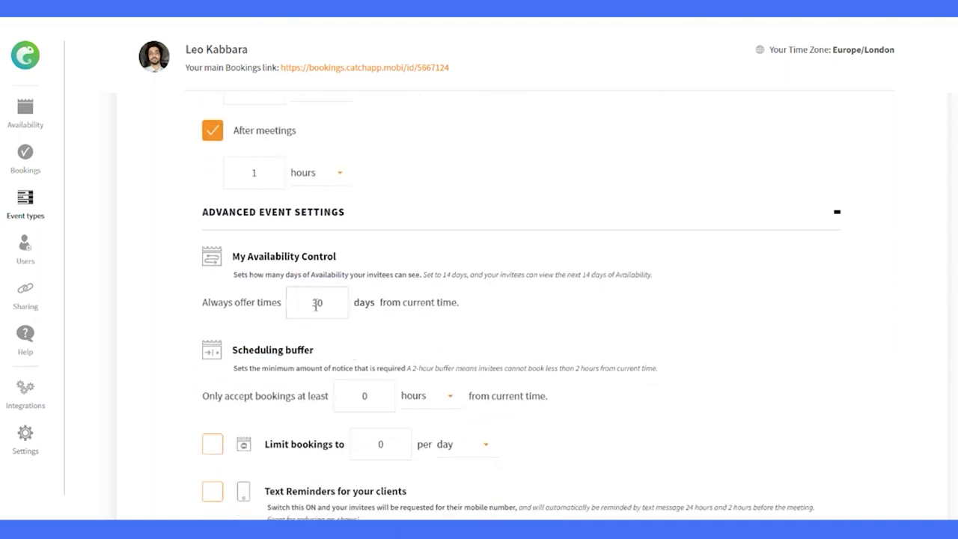
drag(317, 302, 307, 307)
key(BackSpace)
text(18)
Step: Set the scheduling buffer to only accept bookings at least 1 hour from the current time
scroll(378, 327, down, 2)
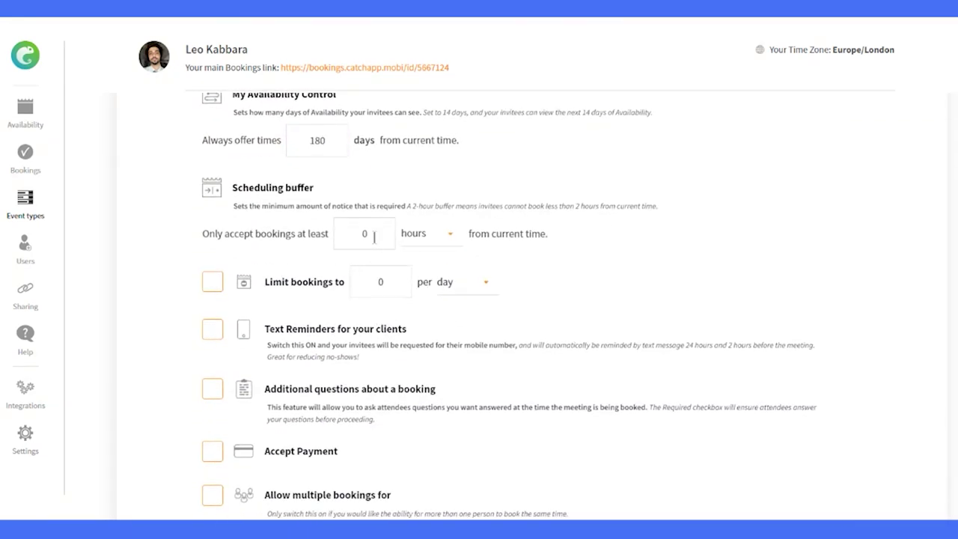
click(365, 235)
text(1)
click(398, 263)
Step: Turn on text reminders for clients and additional questions about a booking
scroll(338, 264, down, 1)
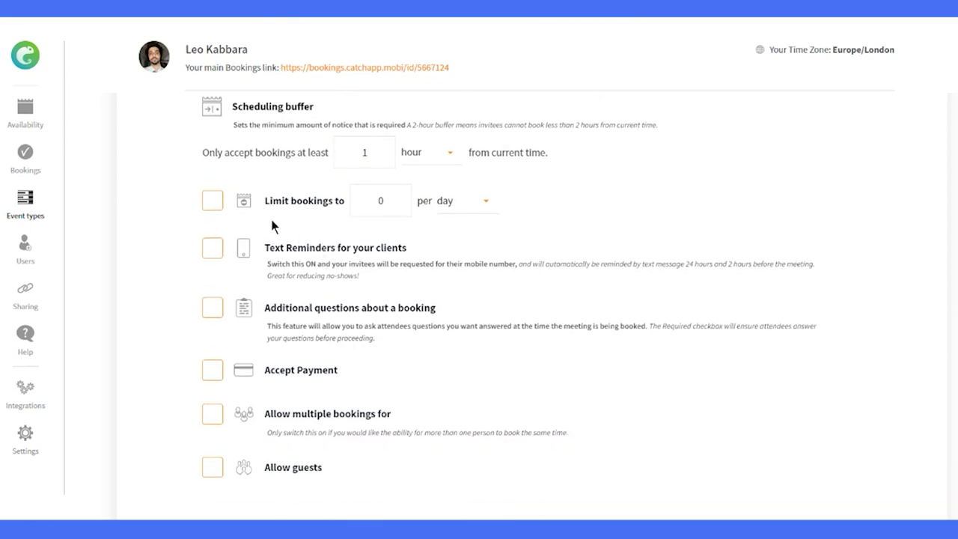
click(216, 255)
click(216, 310)
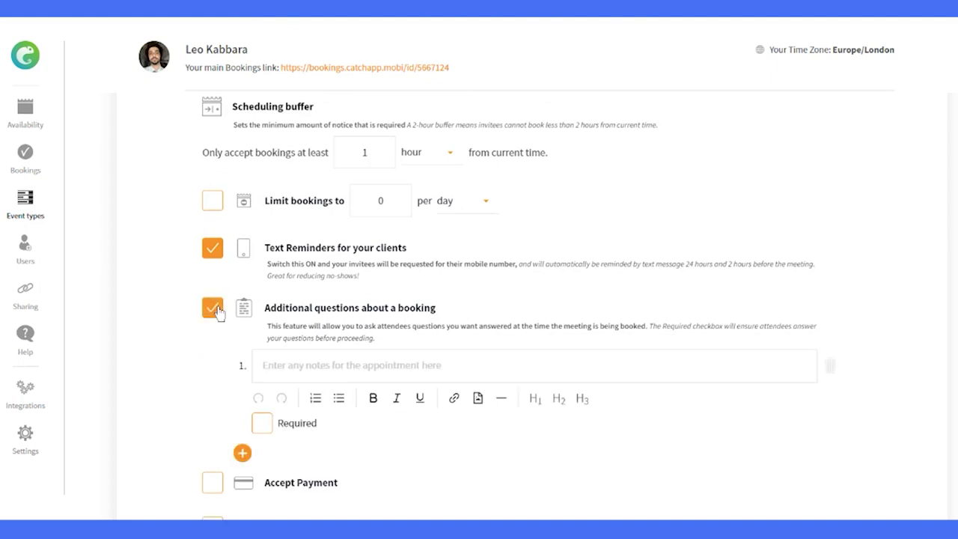
Step: Enter "Qualifying Question 1" in bold as the first additional booking question and make it required
scroll(294, 276, down, 1)
click(294, 275)
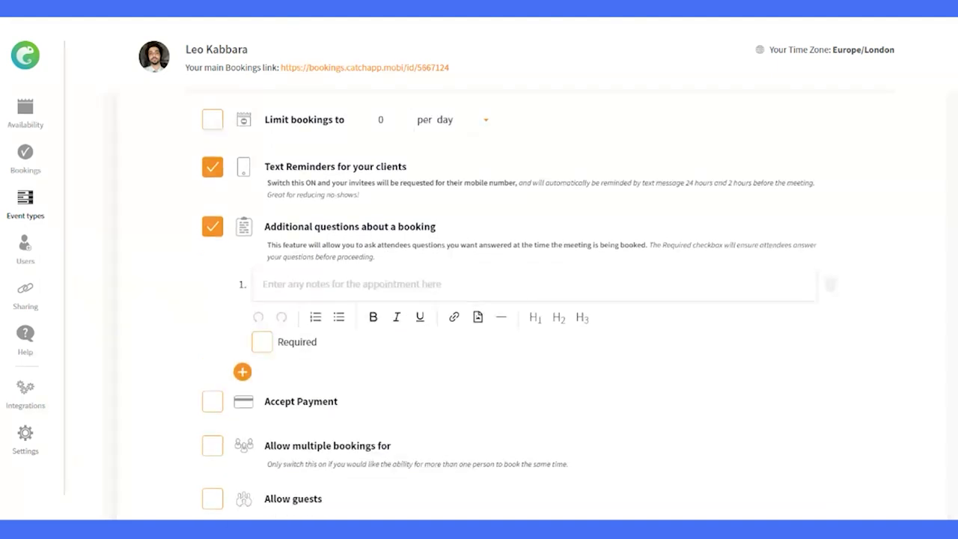
text(Qualifying Question 1)
drag(357, 284, 248, 288)
click(377, 318)
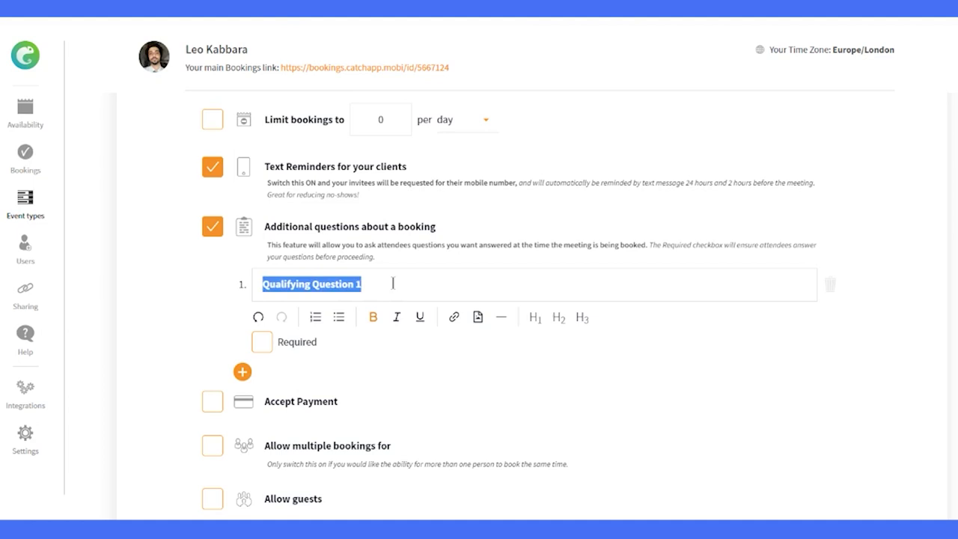
scroll(384, 342, down, 1)
click(262, 263)
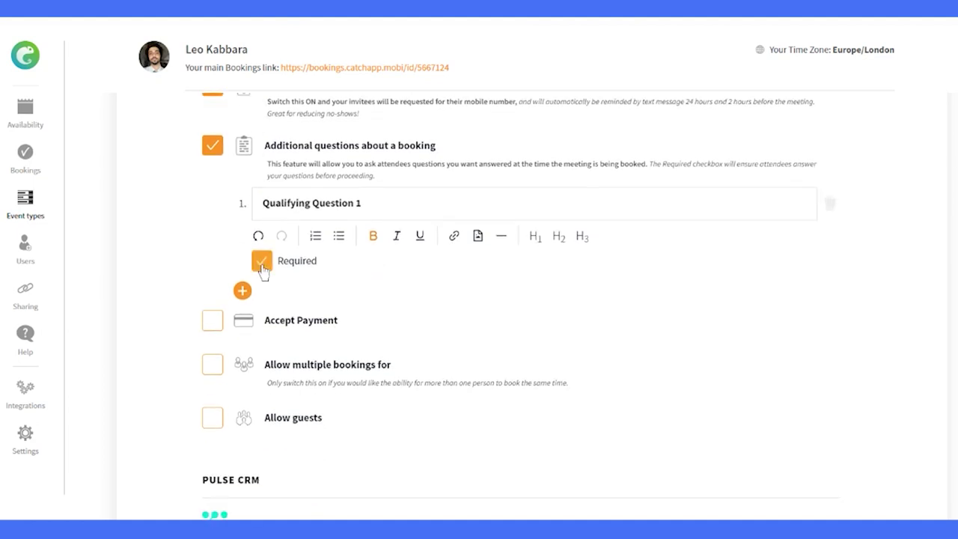
Step: Accept payment for the event type with a price of US$10
click(215, 324)
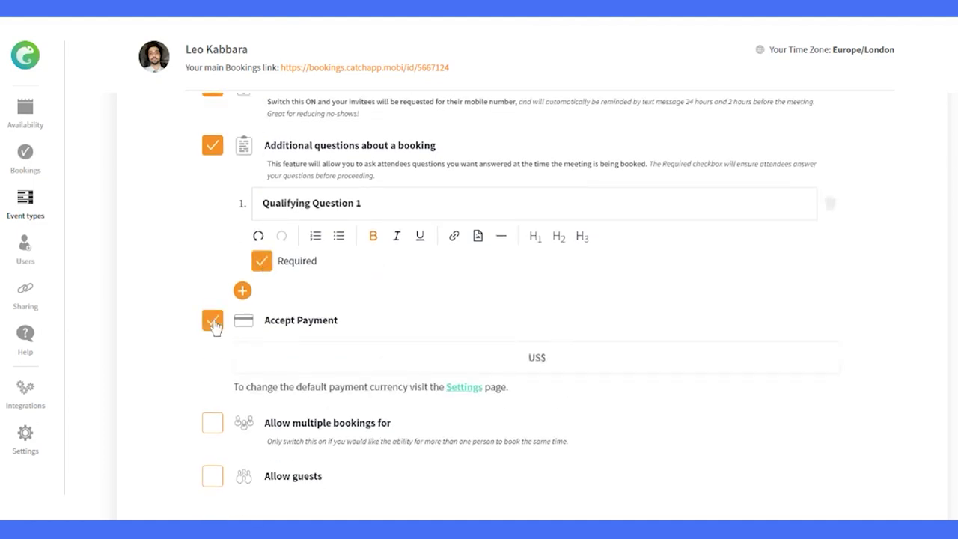
click(580, 354)
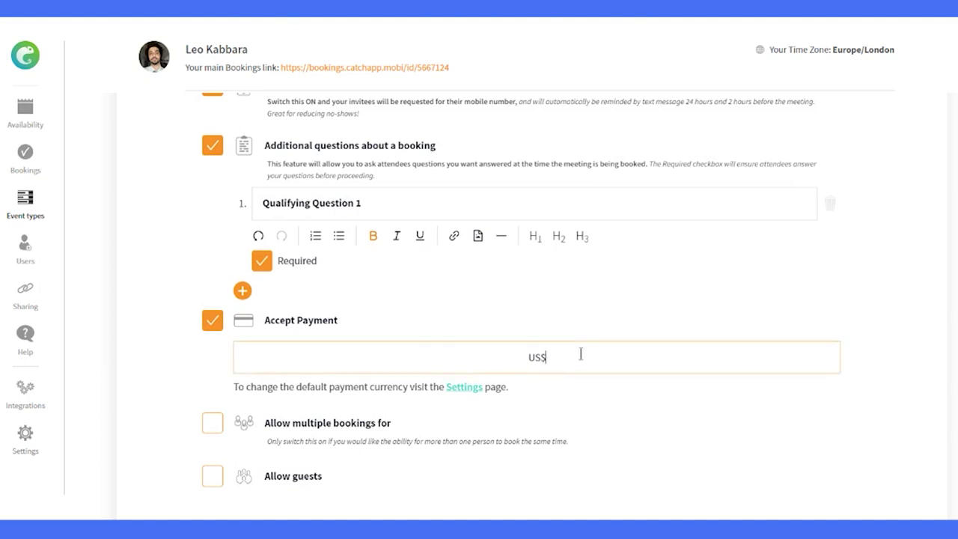
text(10)
click(610, 396)
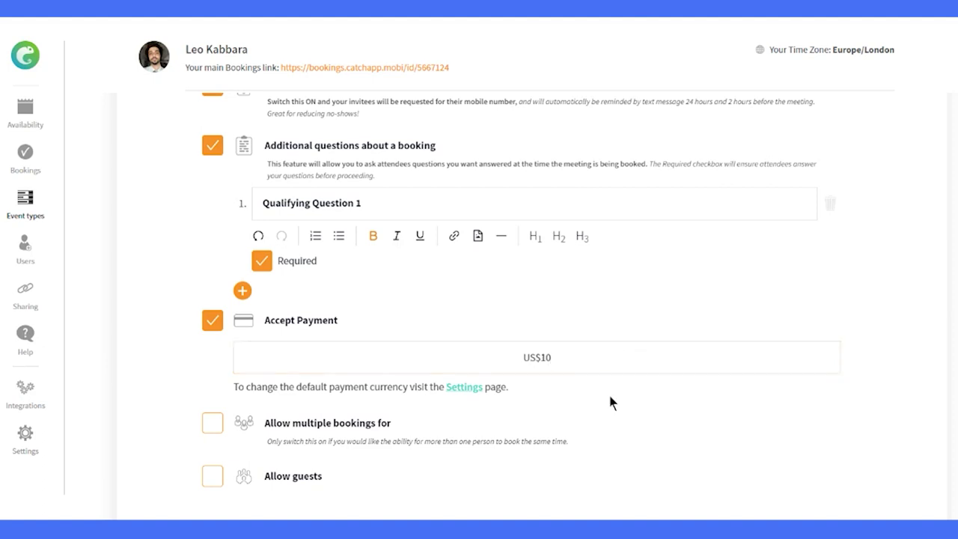
Step: Allow guests for the event type, leaving multiple bookings turned off
scroll(605, 396, down, 1)
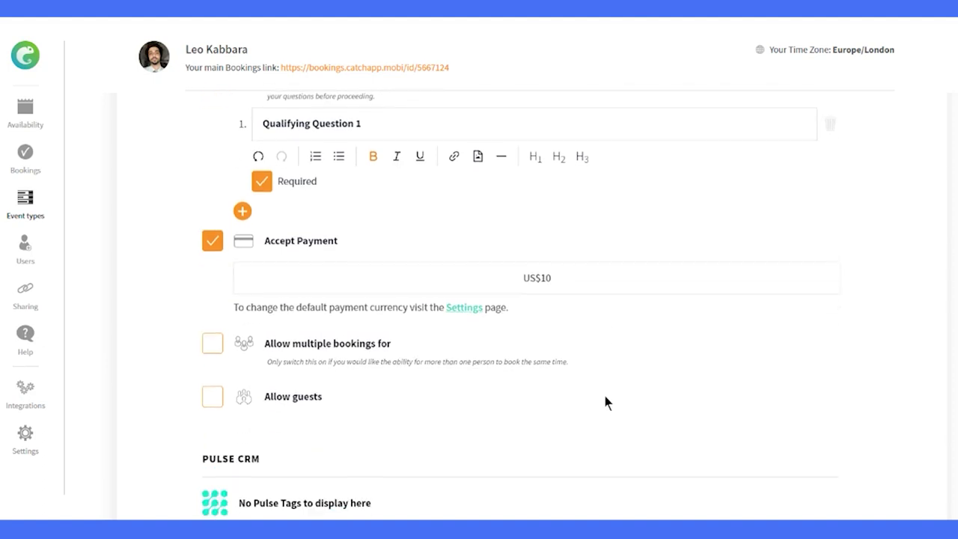
click(213, 345)
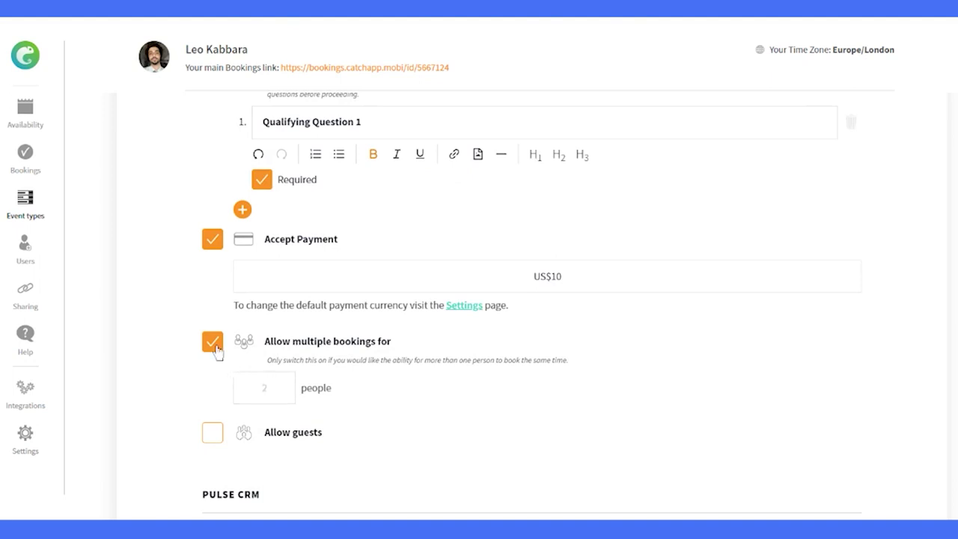
click(215, 346)
click(213, 395)
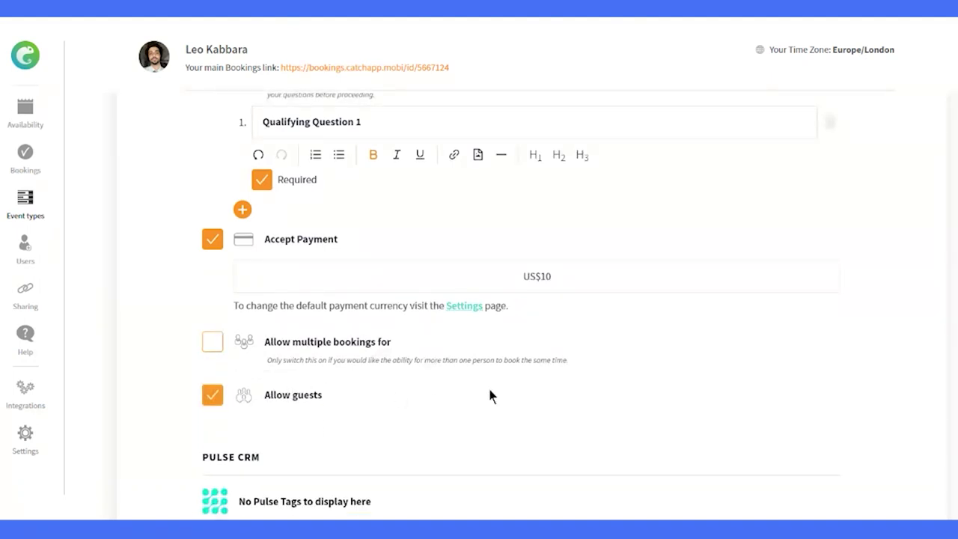
Step: Create the event type and copy its booking link from the event types list
scroll(490, 395, down, 2)
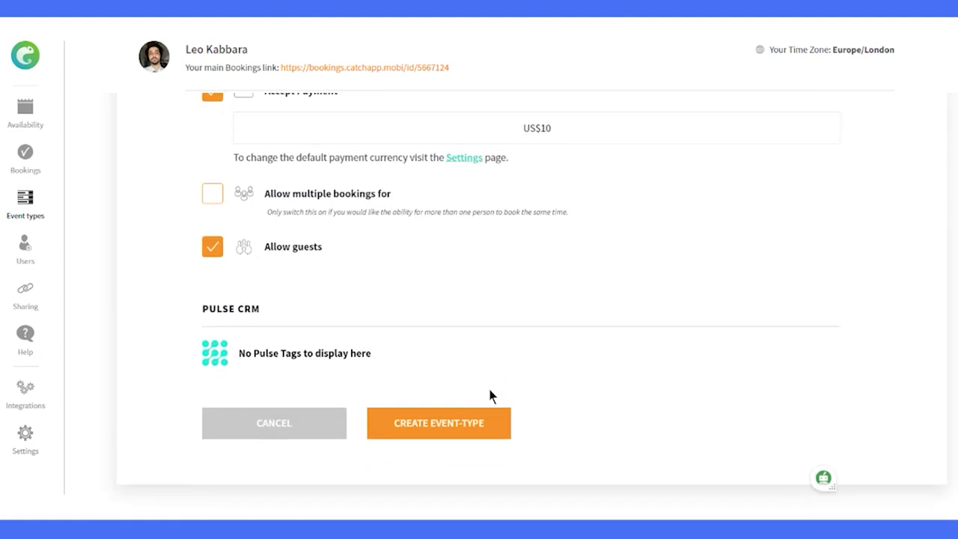
click(442, 424)
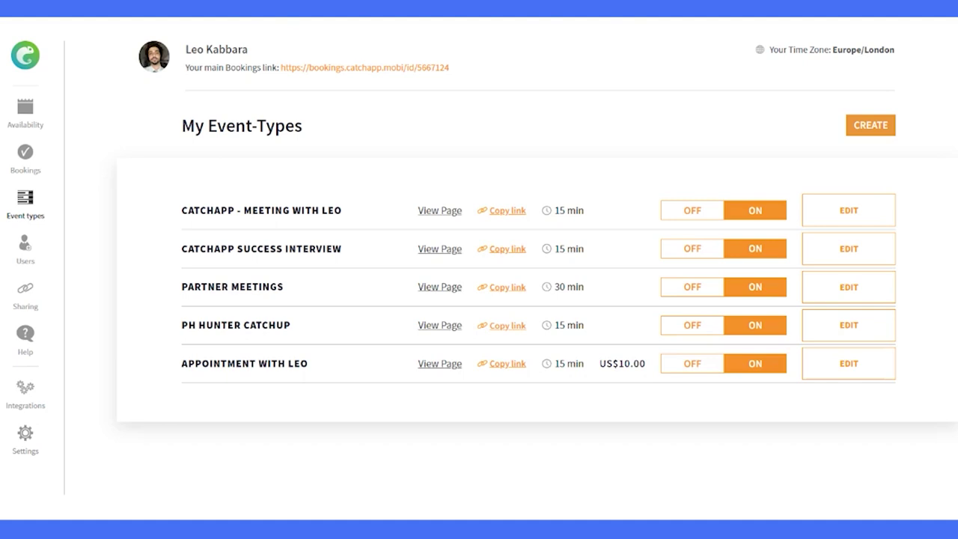
click(507, 364)
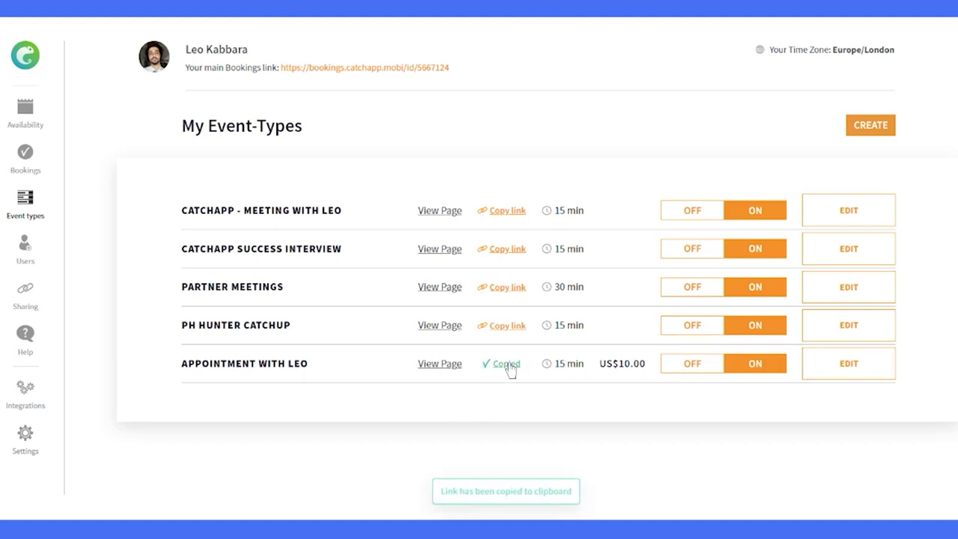
Step: View the choice between creating an event type and a poll, and close it without choosing
click(865, 128)
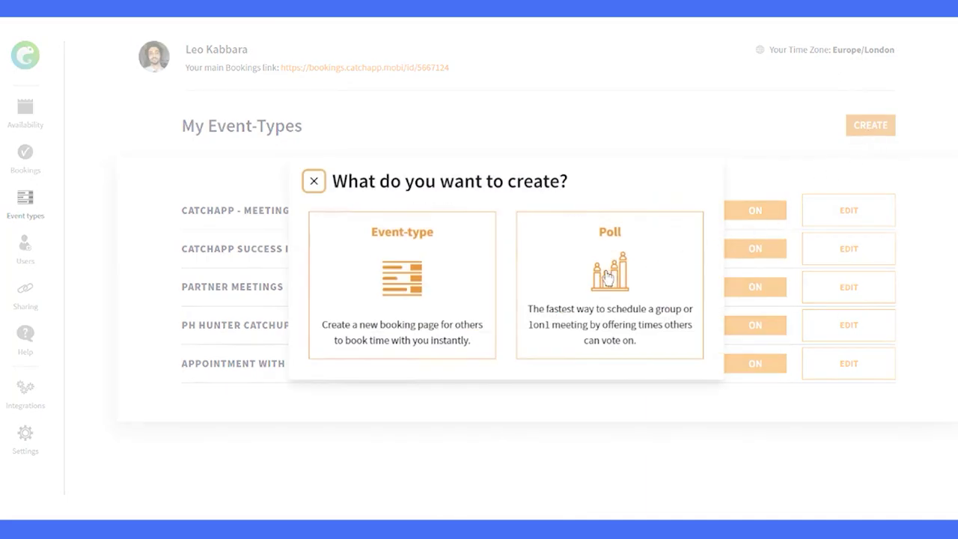
click(313, 183)
Step: View the unique booking link editor for the new paid appointment in Sharing, cancel it and return to the event types list
click(24, 293)
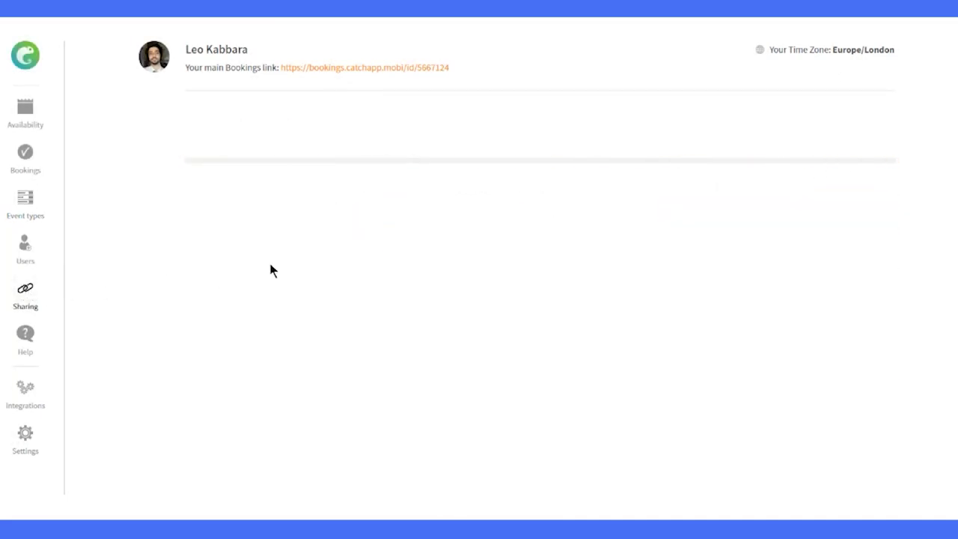
click(798, 303)
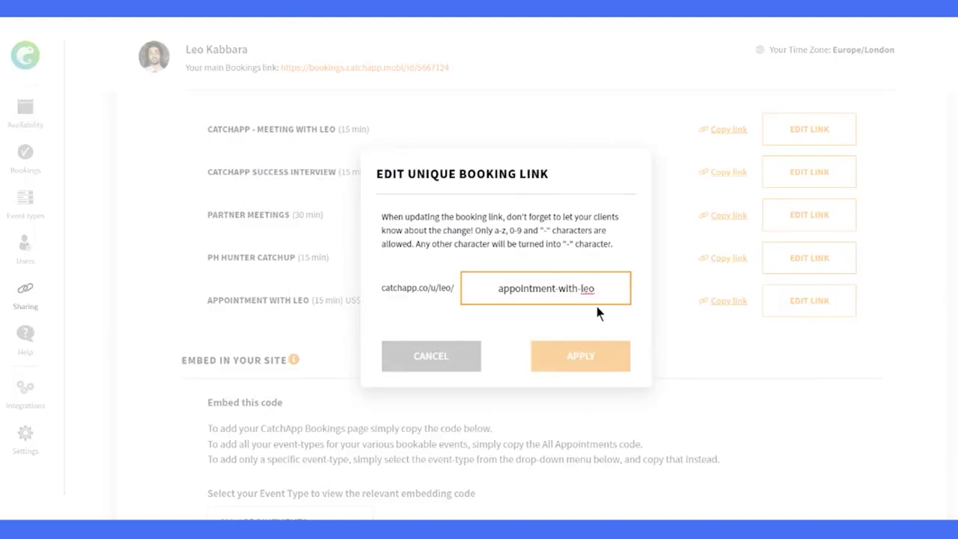
click(457, 356)
click(30, 216)
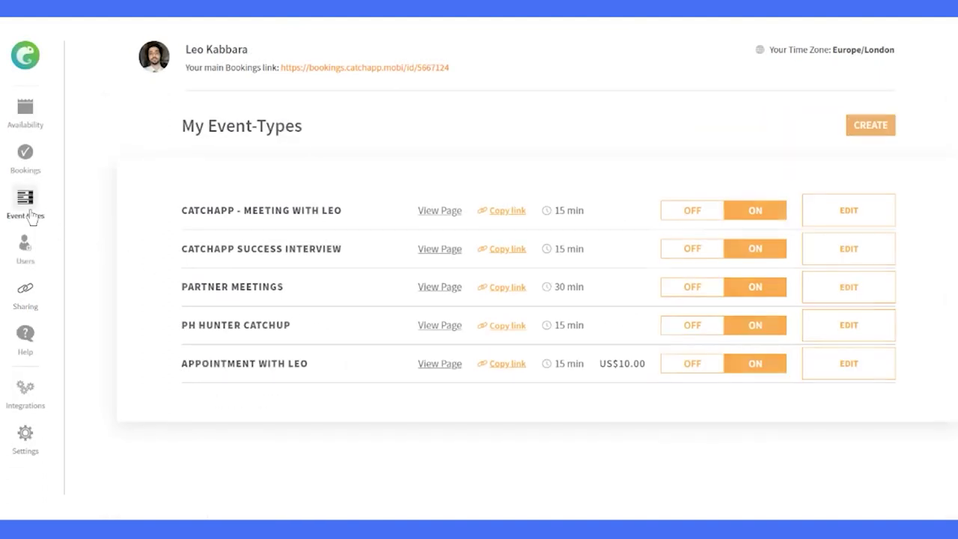